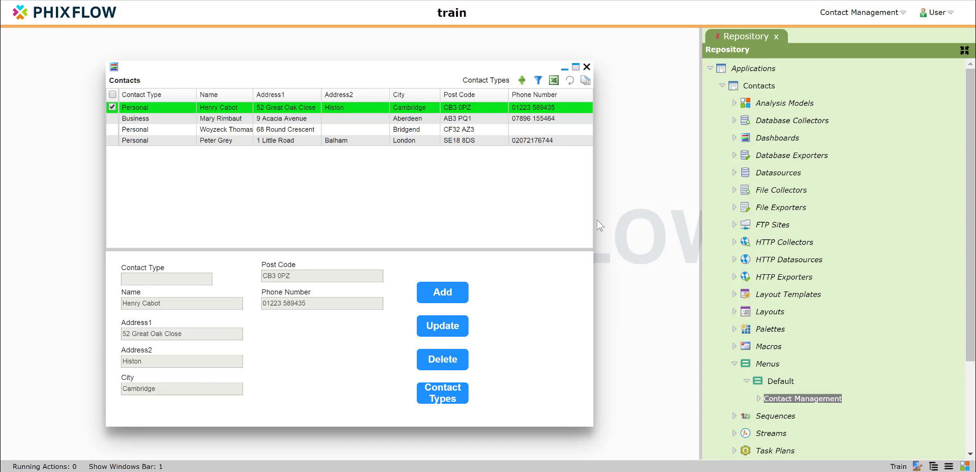
# - Add a BusinessName attribute to the Contacts stream and place its field below Phone Number on the contact details form
pyautogui.rightClick(551, 305)
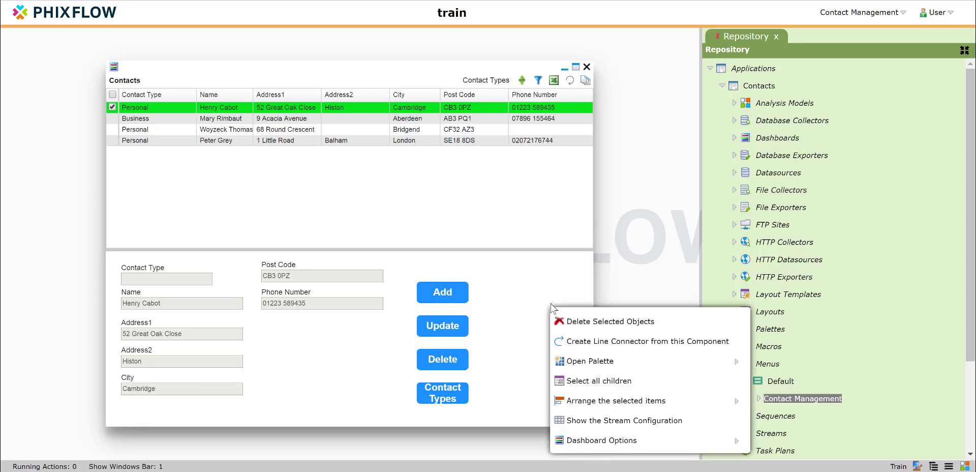
pyautogui.click(583, 420)
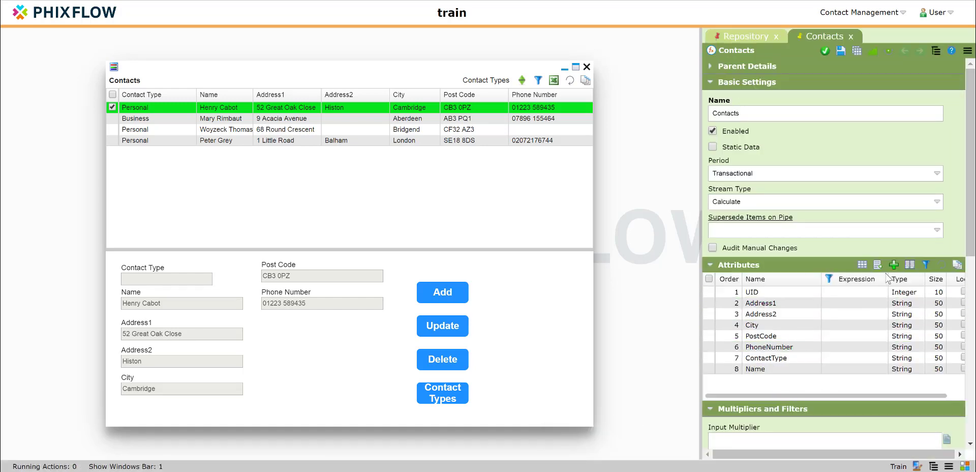
pyautogui.click(894, 265)
pyautogui.click(498, 113)
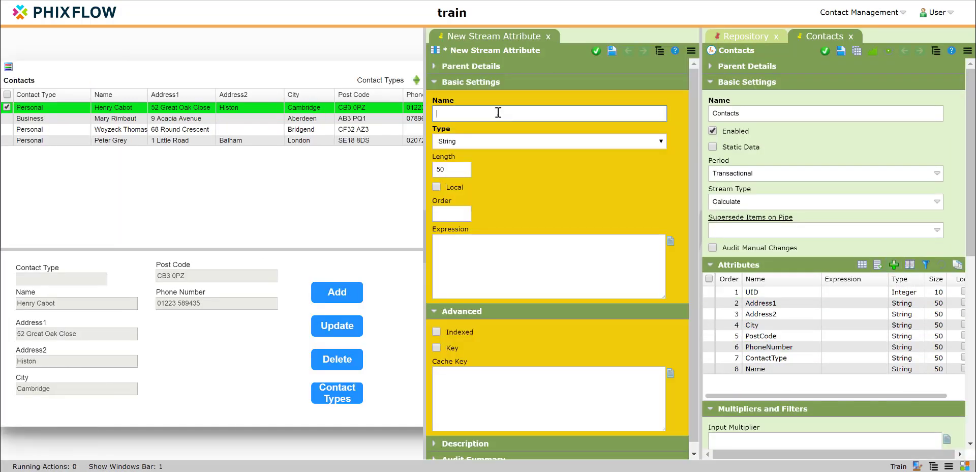
pyautogui.write('BusinessName')
pyautogui.press('Return')
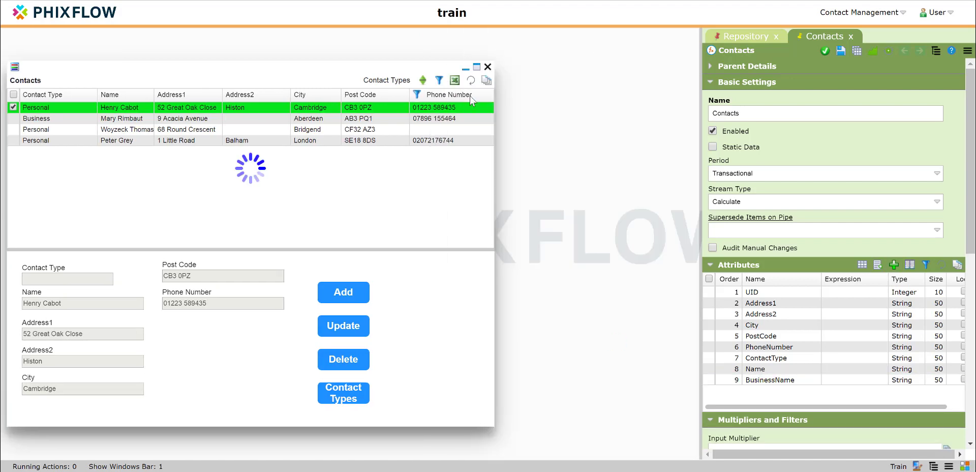
pyautogui.moveTo(483, 368); pyautogui.dragTo(309, 327)
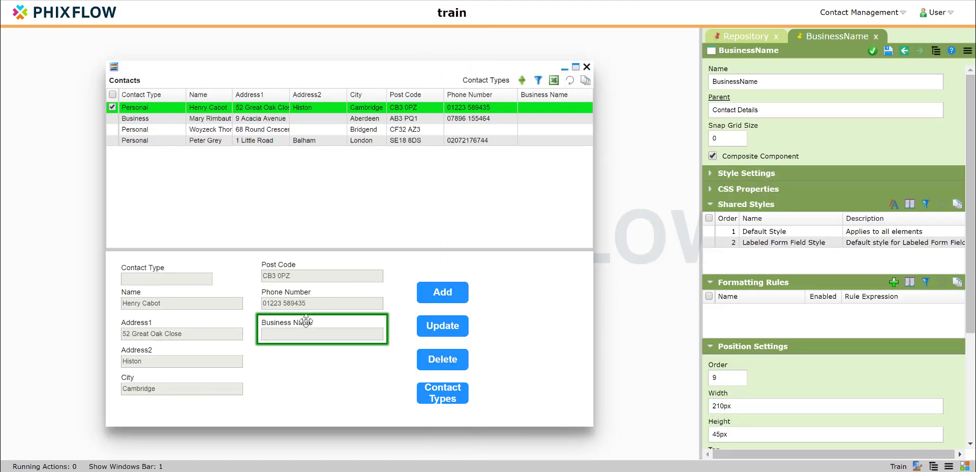
pyautogui.click(308, 362)
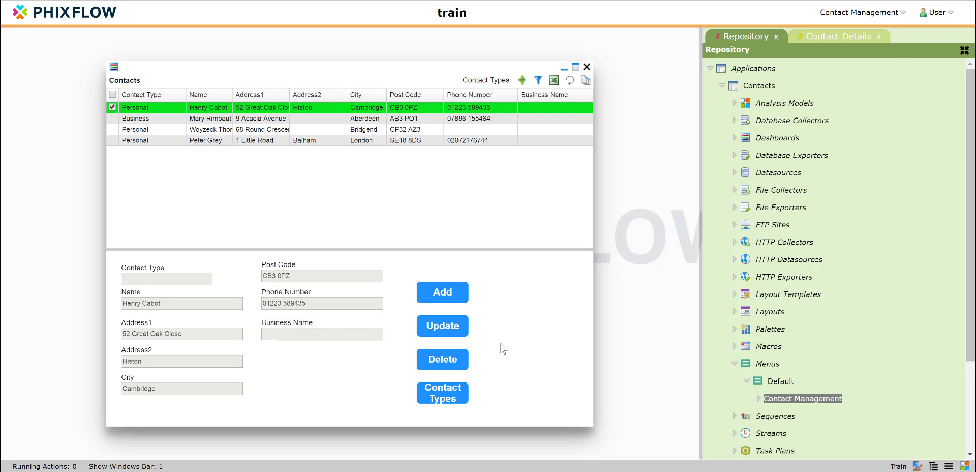
# - Create a stream action on the Contacts stream with name and display name Validate Contact, and save it
pyautogui.rightClick(501, 347)
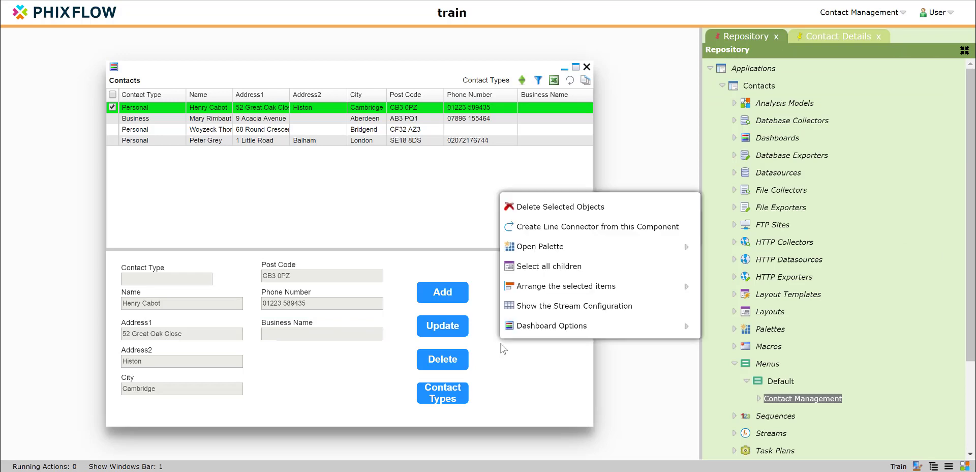
pyautogui.click(557, 306)
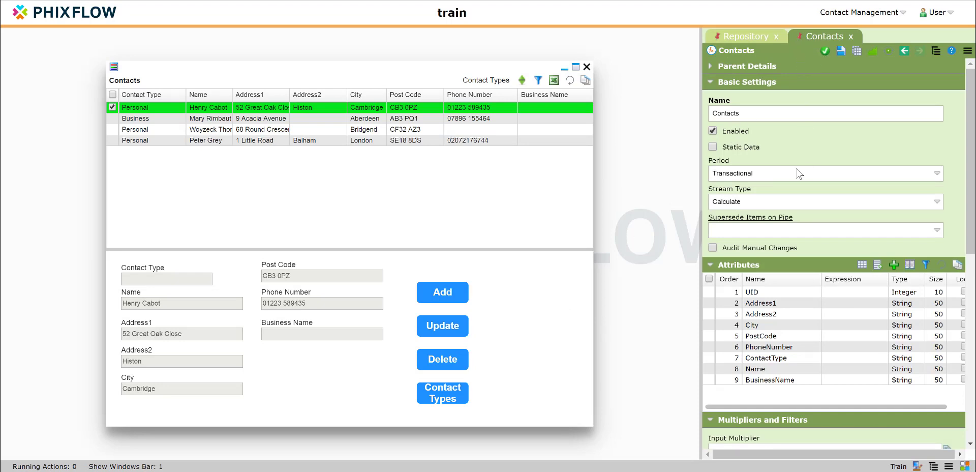
pyautogui.scroll(-10, 763, 230)
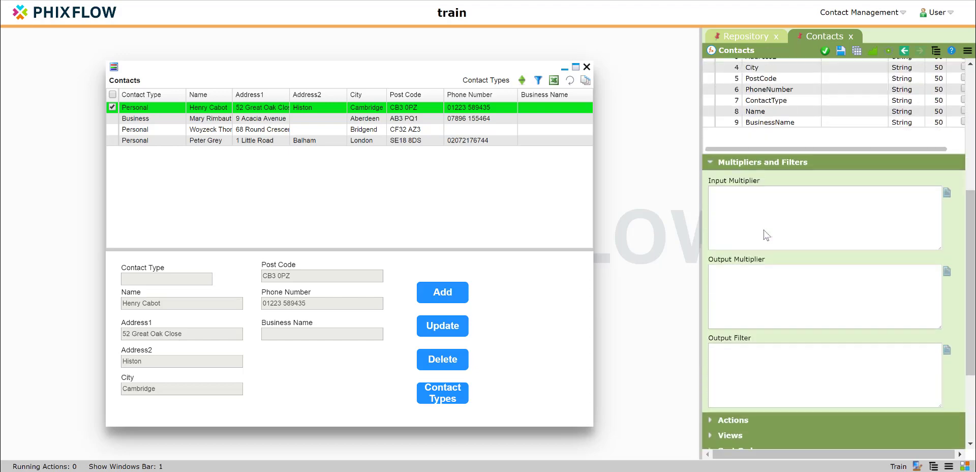
pyautogui.click(710, 286)
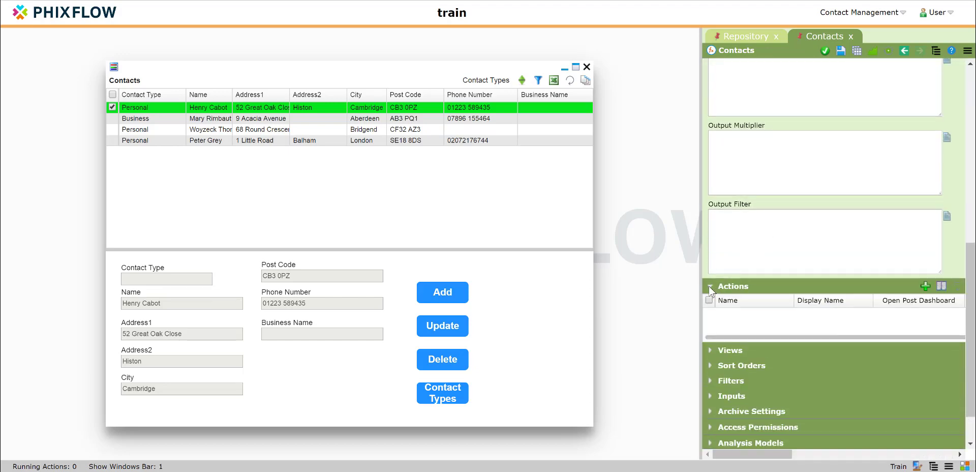
pyautogui.click(925, 286)
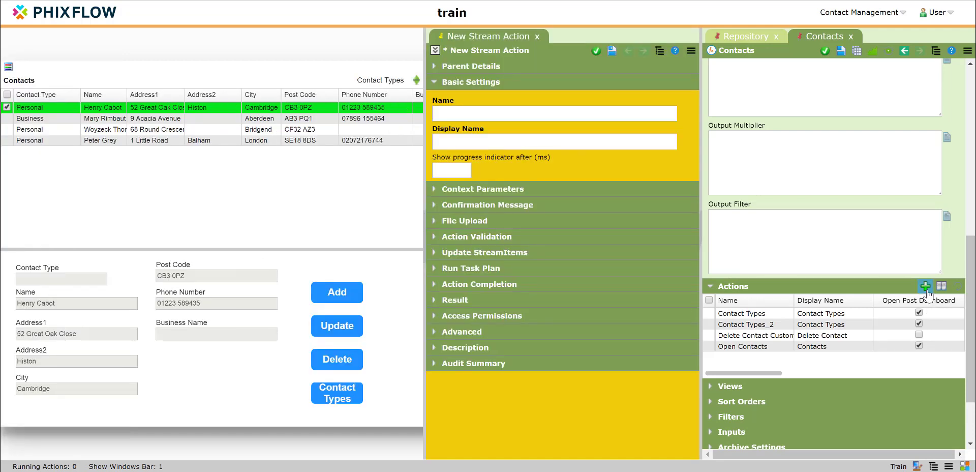
pyautogui.click(519, 117)
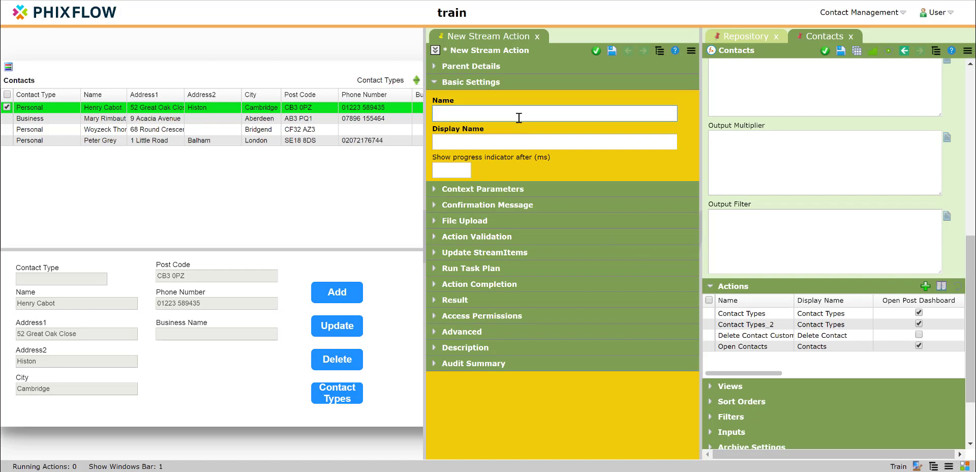
pyautogui.write('V')
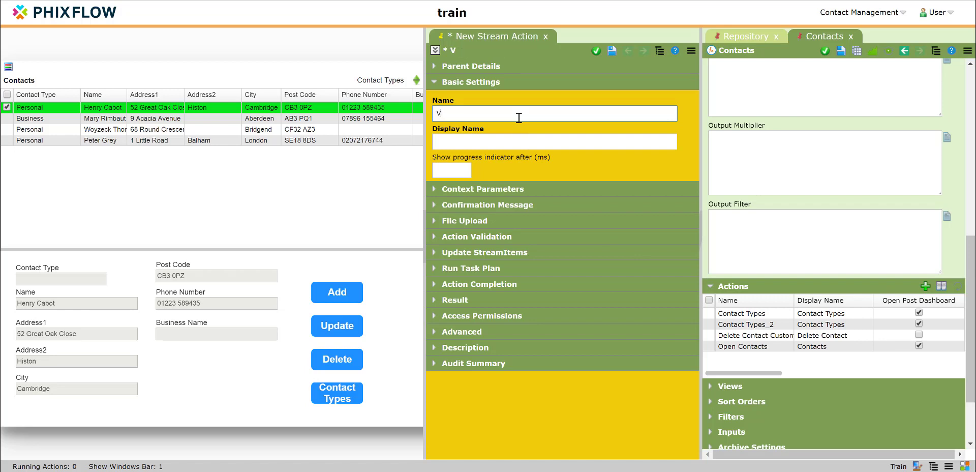
pyautogui.write('alidate Contact')
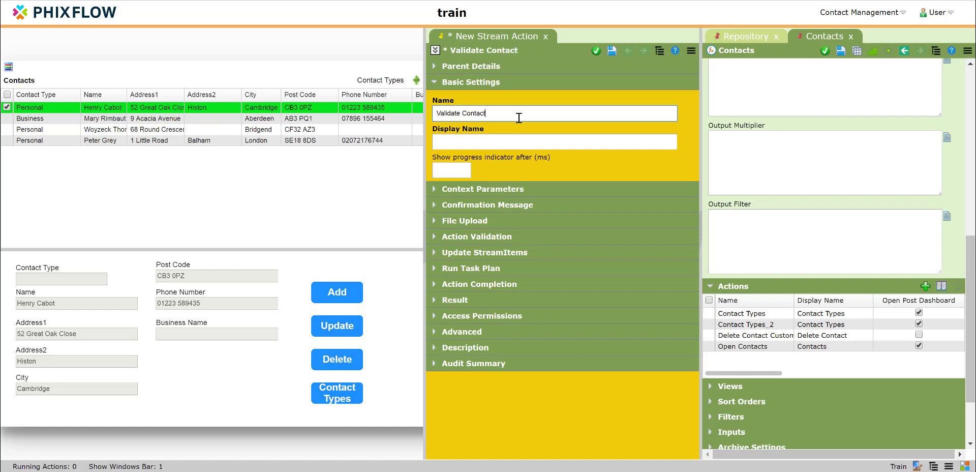
pyautogui.press('Tab')
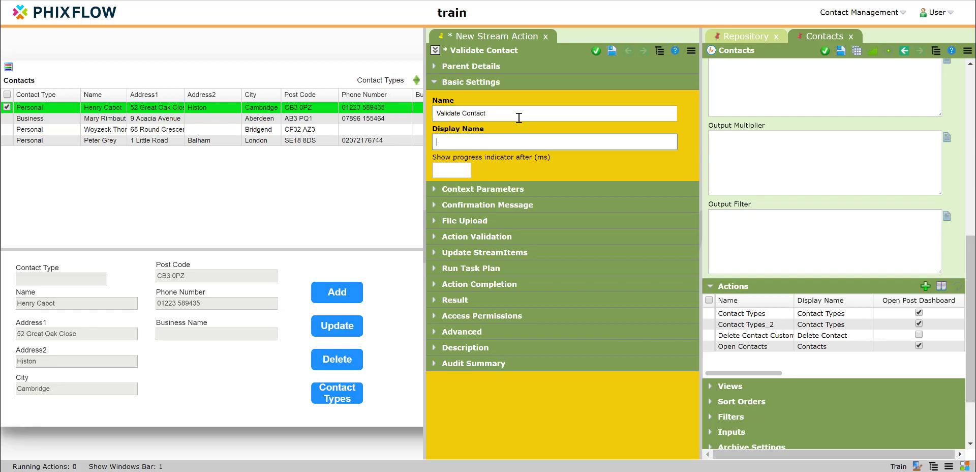
pyautogui.write('Validate Conte')
pyautogui.write('ct')
pyautogui.click(612, 51)
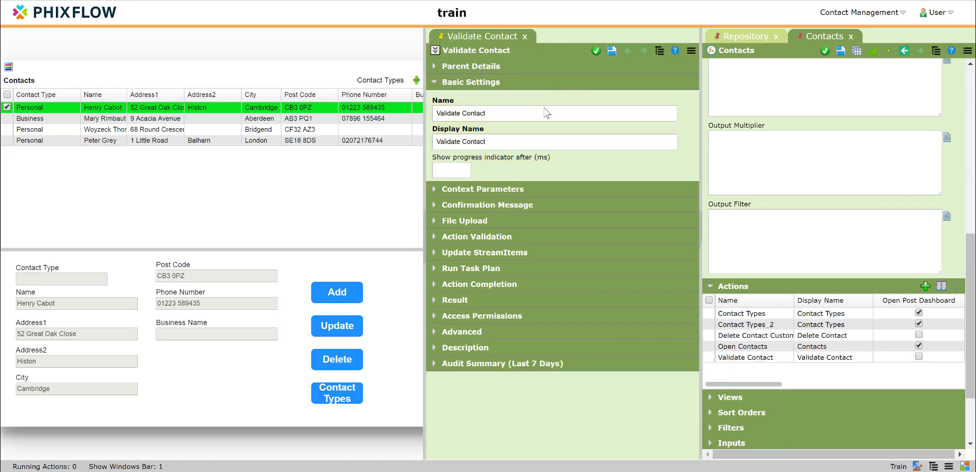
# - Set the action's Stream Item Action to Update, enable Copy Values By Name, and save
pyautogui.click(434, 253)
pyautogui.click(451, 283)
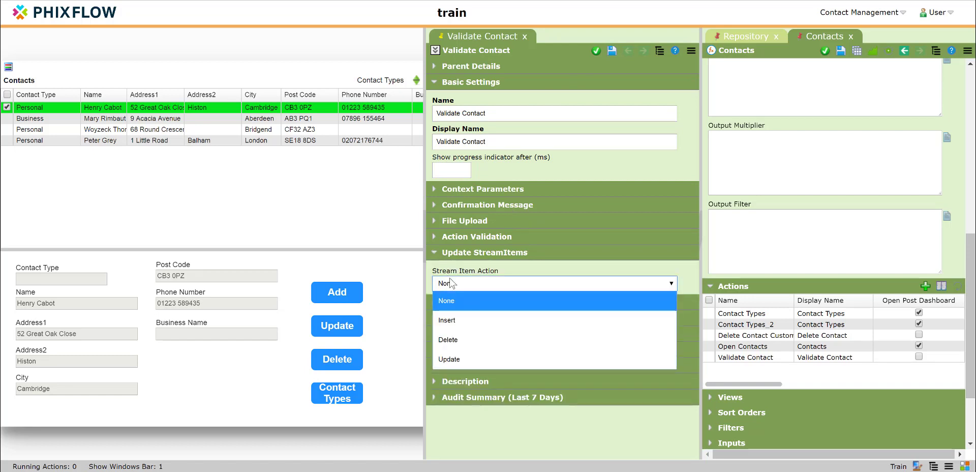
pyautogui.click(458, 357)
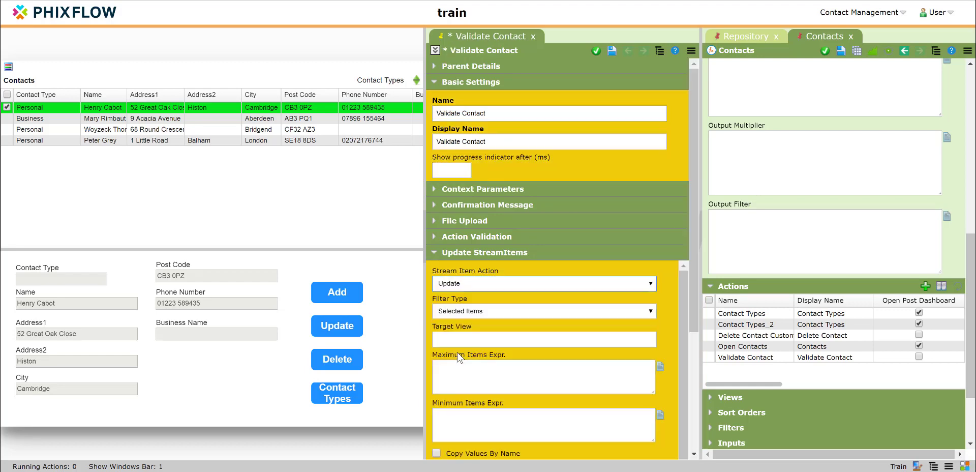
pyautogui.click(612, 52)
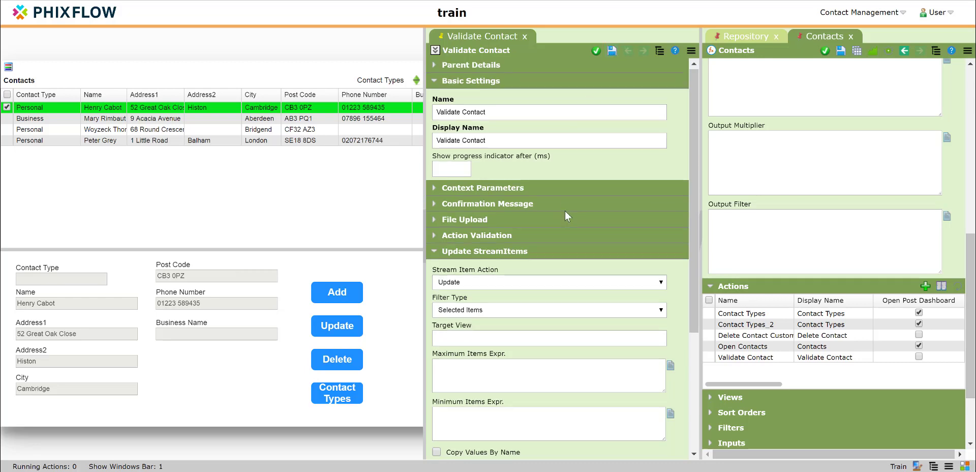
pyautogui.scroll(-3, 566, 211)
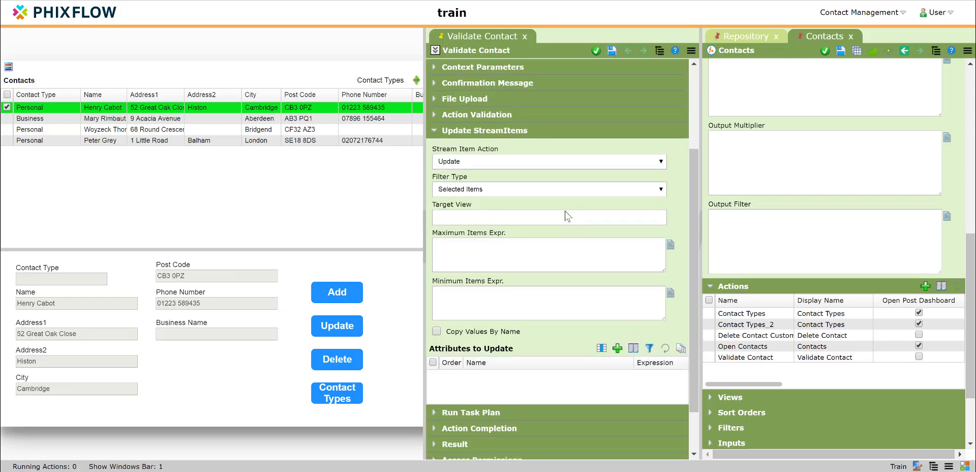
pyautogui.click(436, 331)
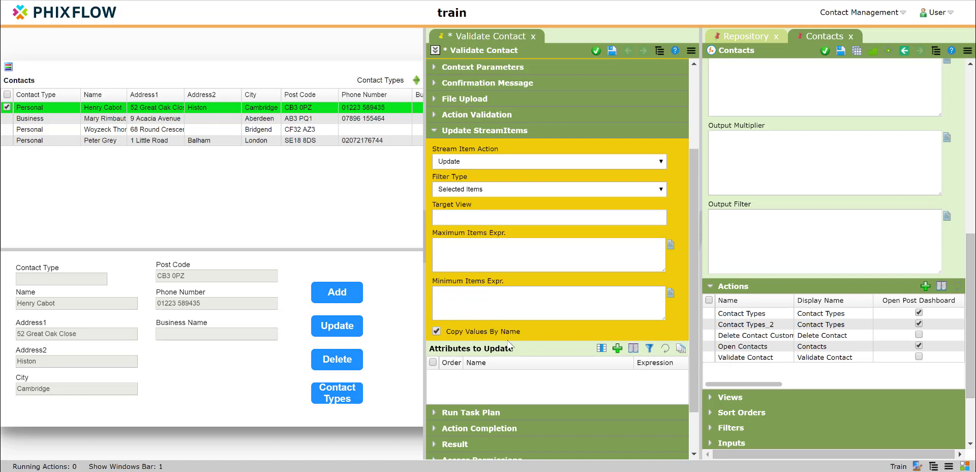
pyautogui.click(611, 51)
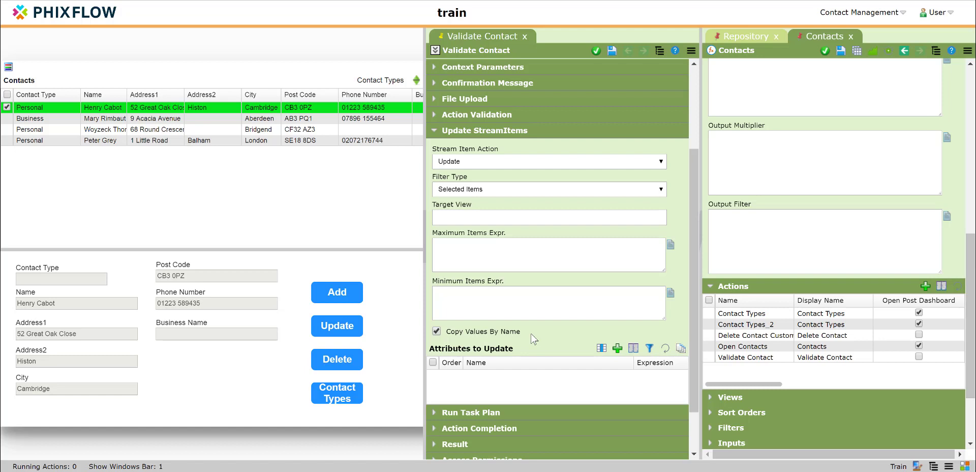
# - Begin the action's validation expression with a do ( ) block containing an if ( ) statement that calls matches()
pyautogui.click(433, 114)
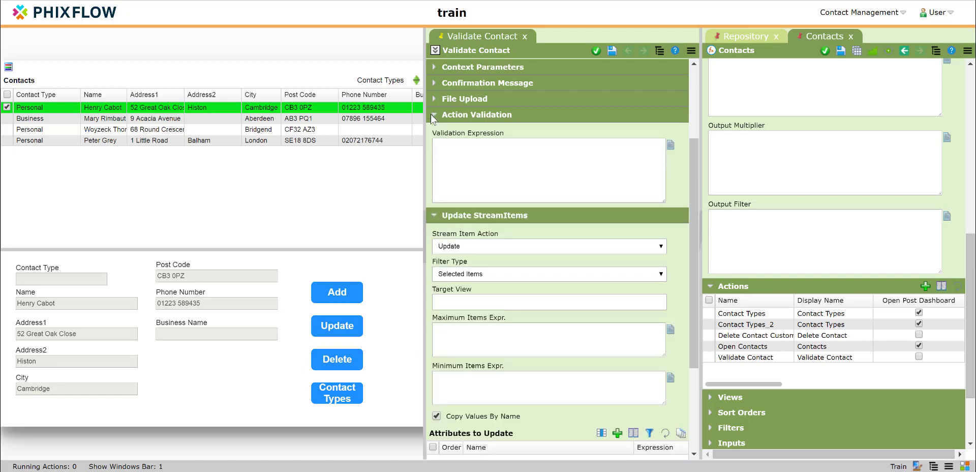
pyautogui.click(447, 151)
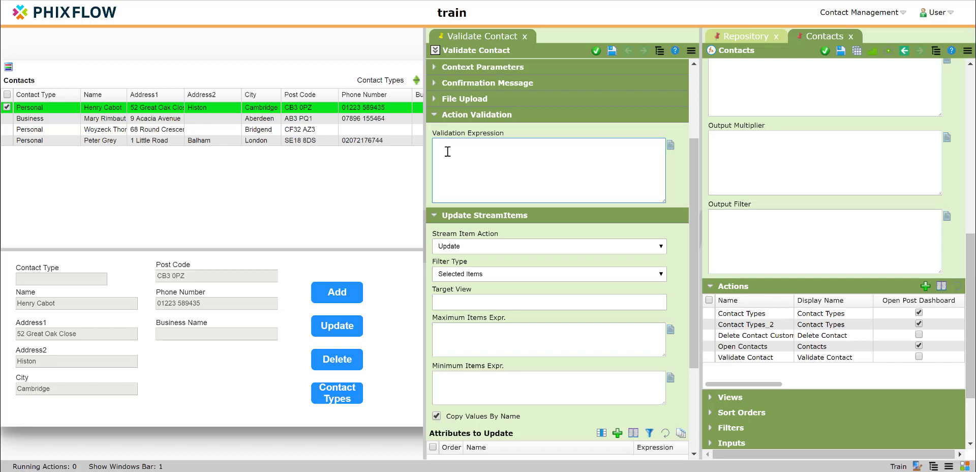
pyautogui.write('dd (')
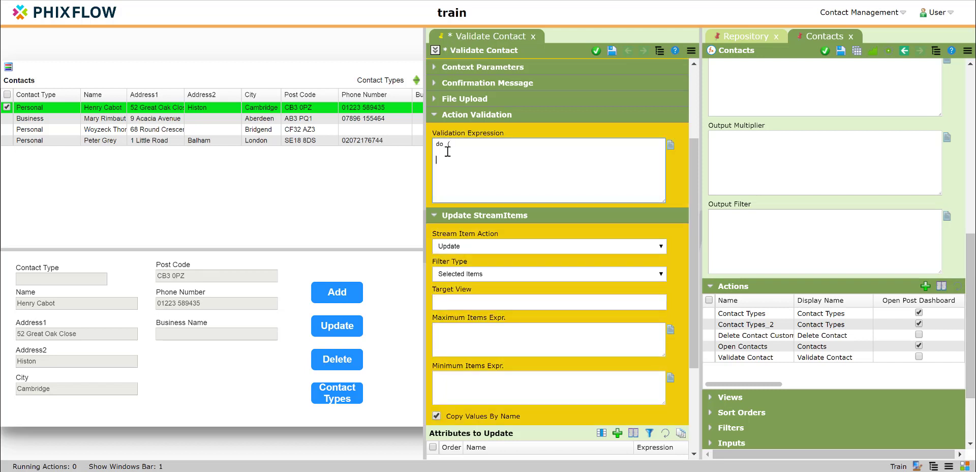
pyautogui.write(')')
pyautogui.write('if')
pyautogui.write(' (')
pyautogui.write('mn')
pyautogui.write('atches')
pyautogui.write('()')
pyautogui.write('_fr')
pyautogui.write('om.P')
# - Enter _form.PhoneNumber as the first argument of matches() in the validation expression
pyautogui.press('Left')
pyautogui.press('Left')
pyautogui.press('Left')
pyautogui.press('BackSpace')
pyautogui.press('BackSpace')
pyautogui.write('or')
pyautogui.press('Right')
pyautogui.press('Right')
pyautogui.press('Right')
pyautogui.write('honeNumber, "[0-9')
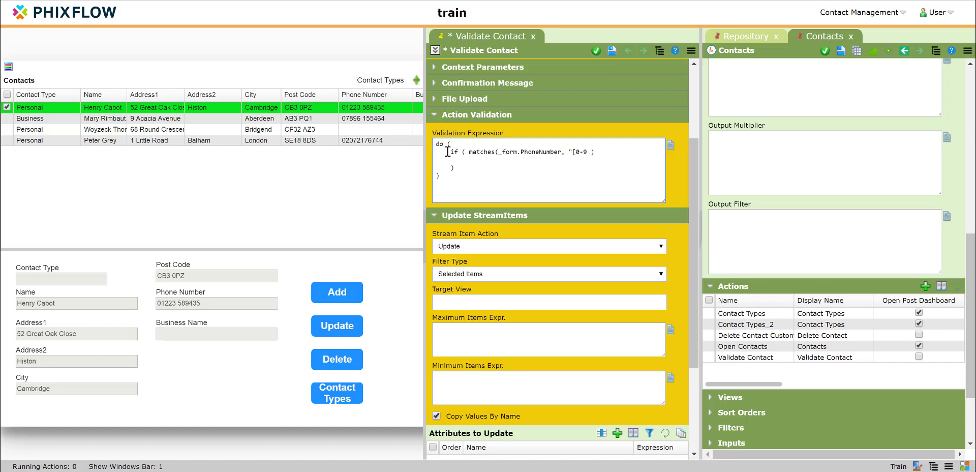
pyautogui.write(' ]')
pyautogui.write('+')
pyautogui.write('"')
pyautogui.write('!')
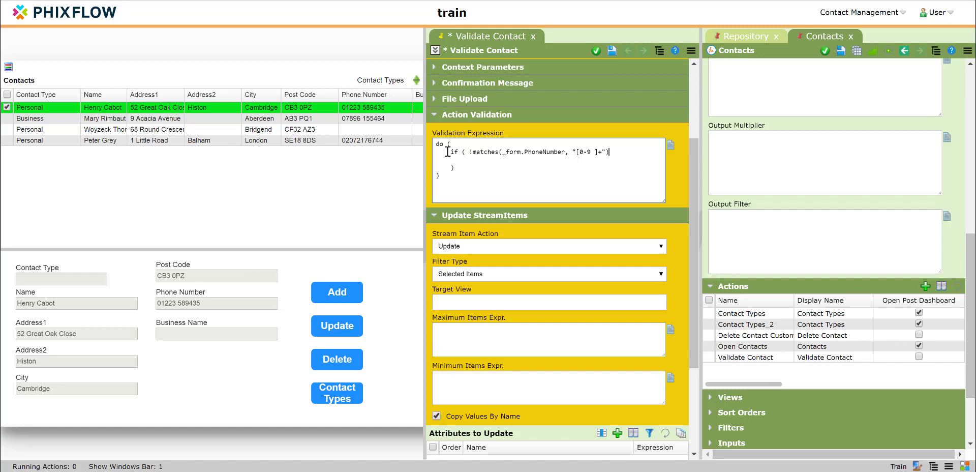
pyautogui.write(',')
pyautogui.write('error')
pyautogui.write('(')
pyautogui.write('"Invalid')
pyautogui.write(' phone numb er')
# - Complete the if statement with error("Invalid phone number"), then save and close the Validate Contact action
pyautogui.press('BackSpace')
pyautogui.press('BackSpace')
pyautogui.press('BackSpace')
pyautogui.write('er")')
pyautogui.click(611, 51)
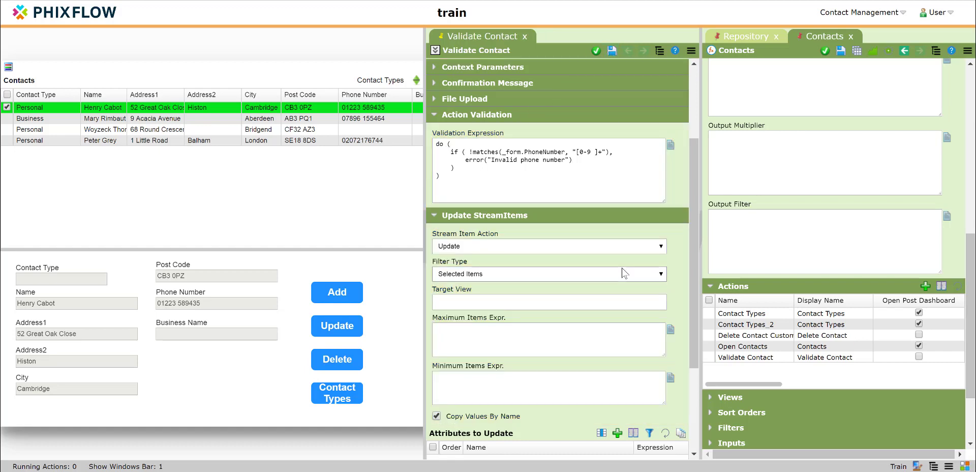
pyautogui.click(596, 51)
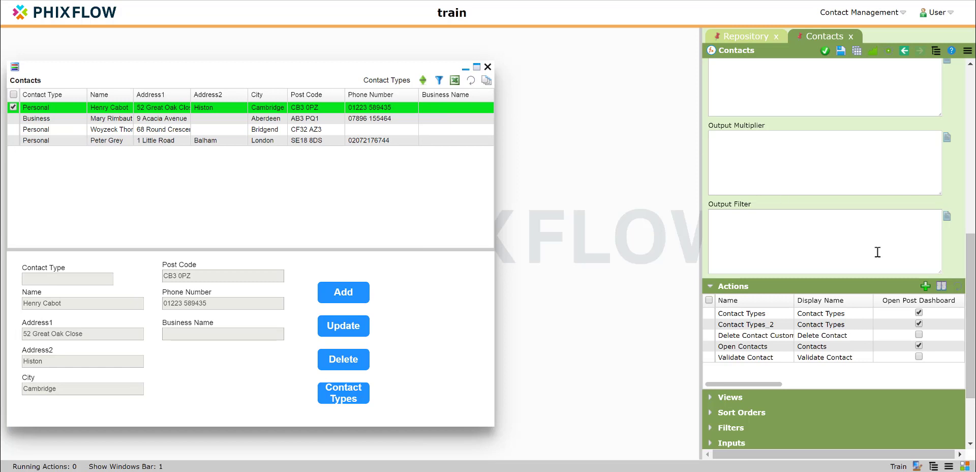
# - Assign the Validate Contact action to the form's Add and Update buttons and check the action set on each
pyautogui.click(759, 356)
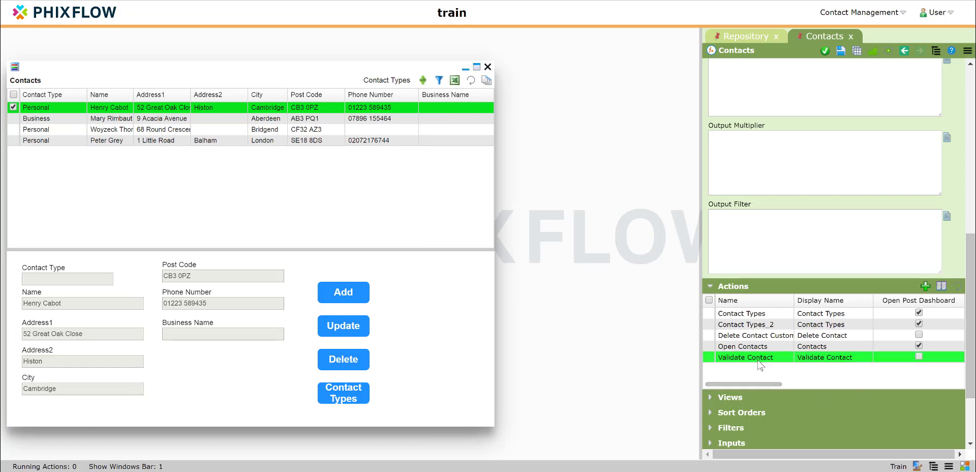
pyautogui.moveTo(758, 360); pyautogui.dragTo(350, 289)
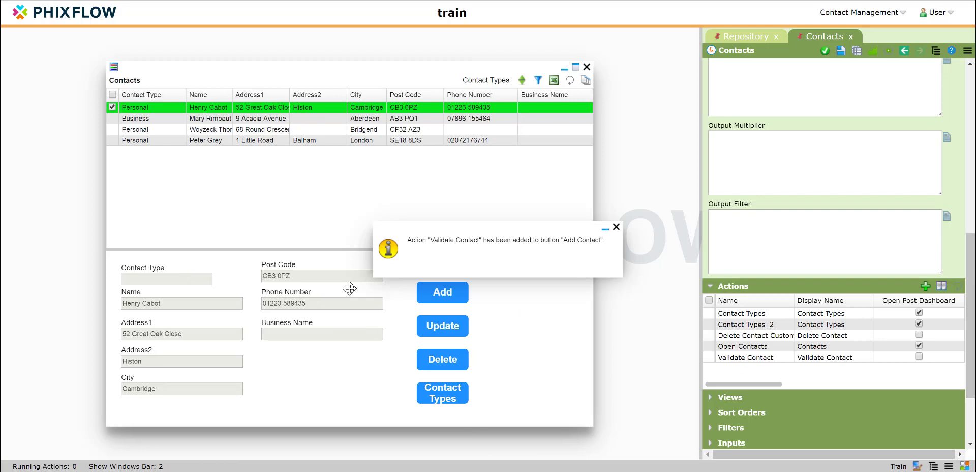
pyautogui.click(616, 227)
pyautogui.moveTo(737, 362); pyautogui.dragTo(436, 323)
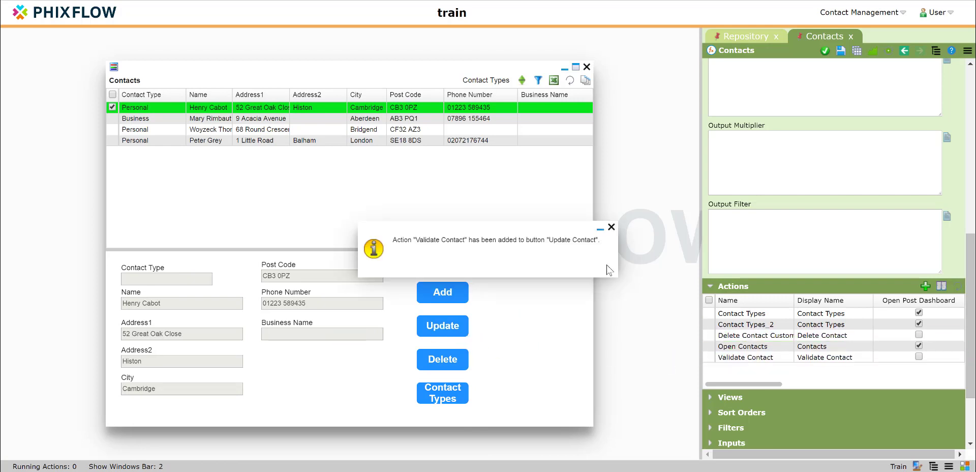
pyautogui.click(612, 228)
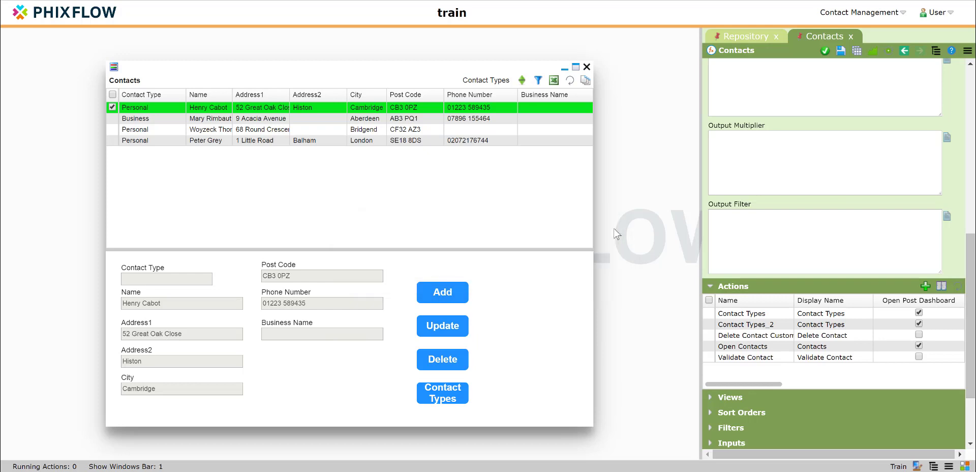
pyautogui.click(457, 302)
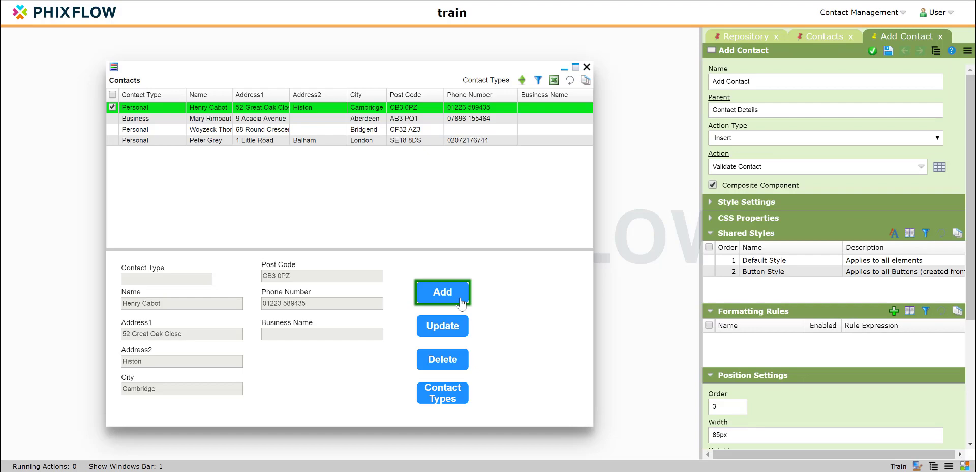
pyautogui.click(463, 339)
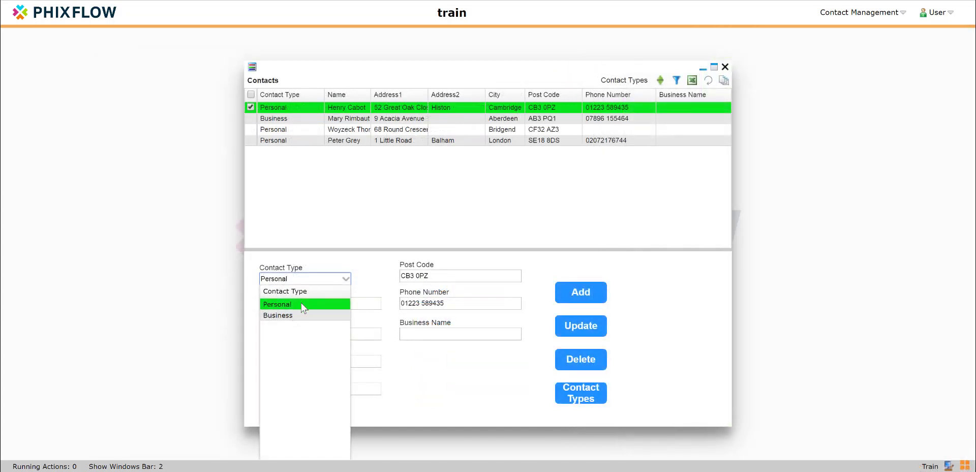
# - Replace the contact's full name and first address line in the form with the new contact's details
pyautogui.click(303, 307)
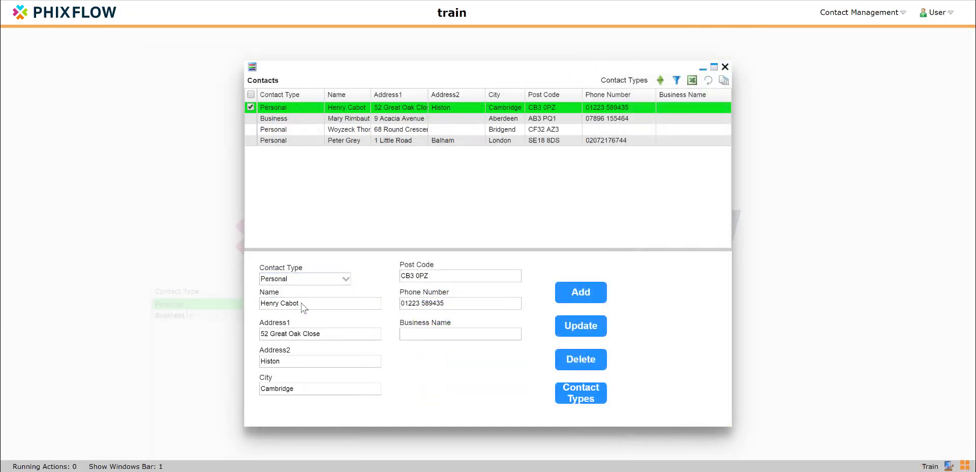
pyautogui.press('Tab')
pyautogui.write('Pa')
pyautogui.write('111 Great Mountain Street')
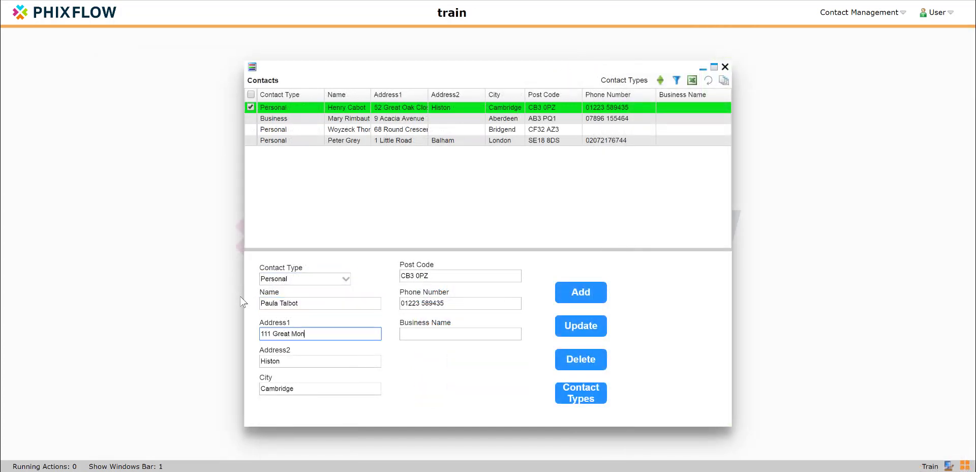
# - Clear the second address line and enter the new contact's city and post code
pyautogui.press('Tab')
pyautogui.press('BackSpace')
pyautogui.press('Tab')
pyautogui.write('Cardiff')
pyautogui.press('Tab')
pyautogui.write('C3 8SD')
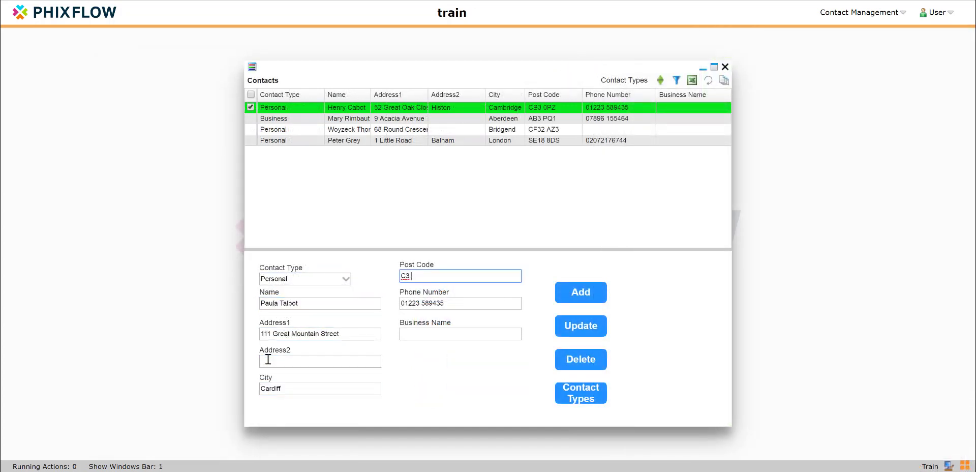
# - Enter a phone number containing the letter F, try to add the contact, and dismiss the message
pyautogui.press('Tab')
pyautogui.write('023')
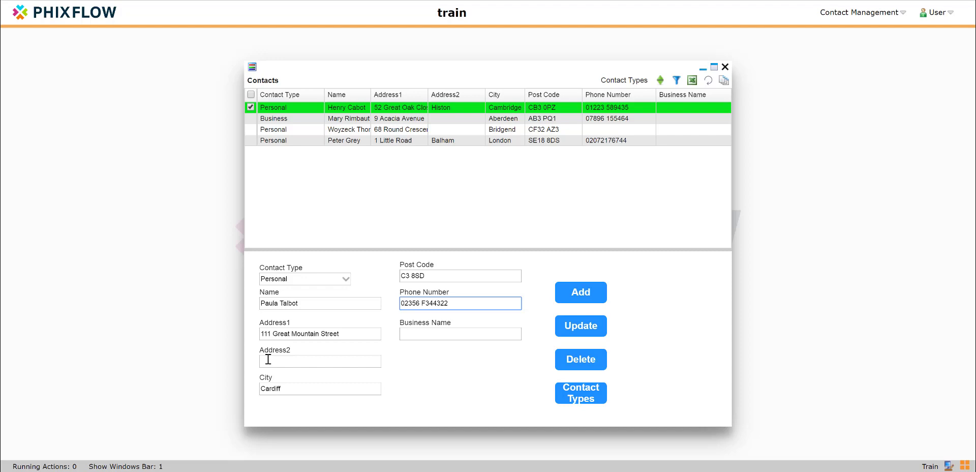
pyautogui.click(568, 293)
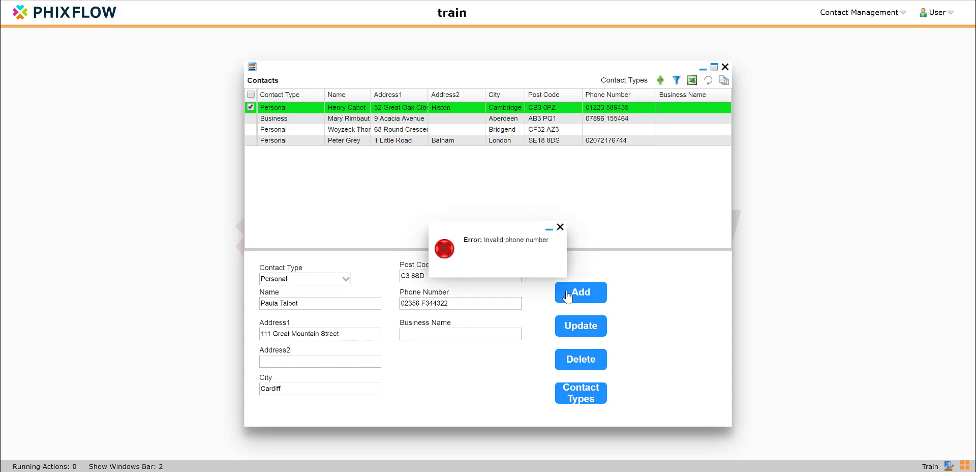
pyautogui.click(559, 227)
# - Remove the letter F from the phone number and add the new contact
pyautogui.click(425, 304)
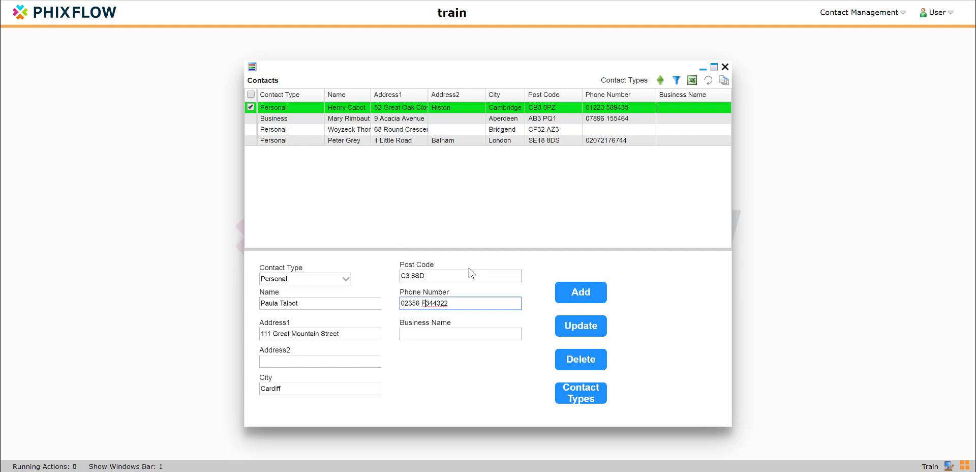
pyautogui.press('BackSpace')
pyautogui.click(581, 294)
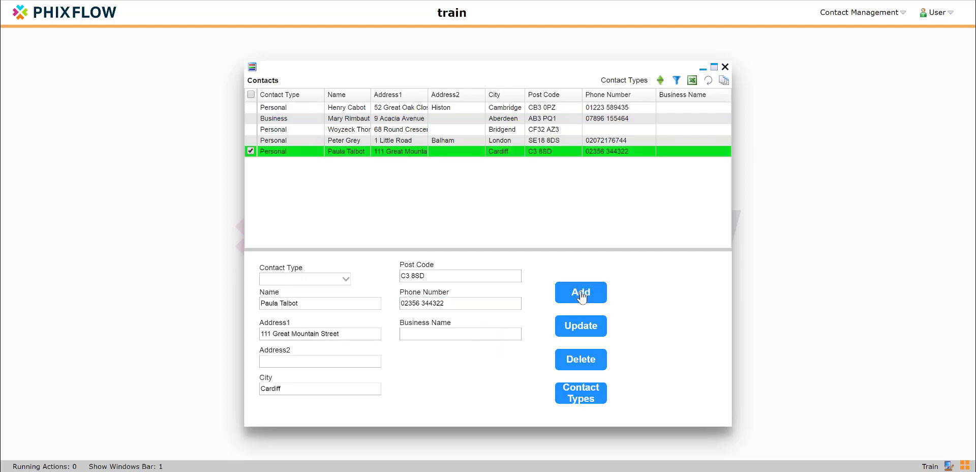
# - Select the fourth contact, insert the letter E into its phone number, try to update it, and dismiss the message
pyautogui.click(381, 141)
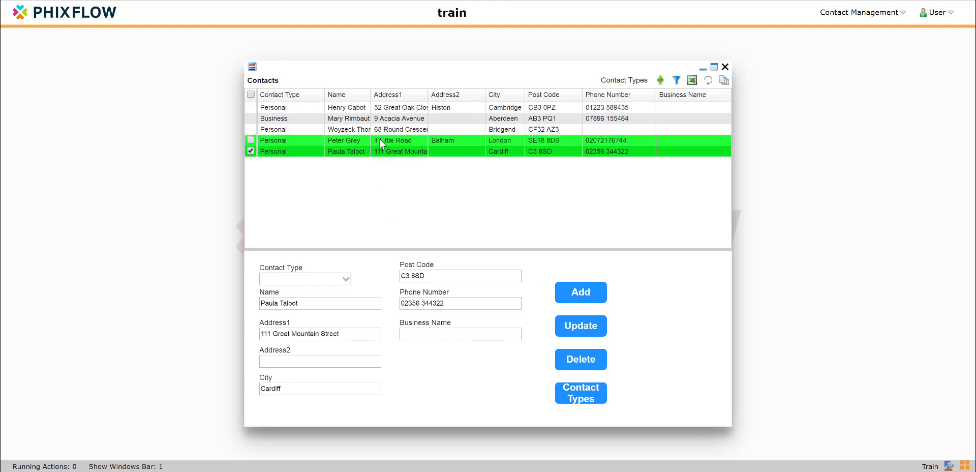
pyautogui.click(412, 303)
pyautogui.write('E72176744')
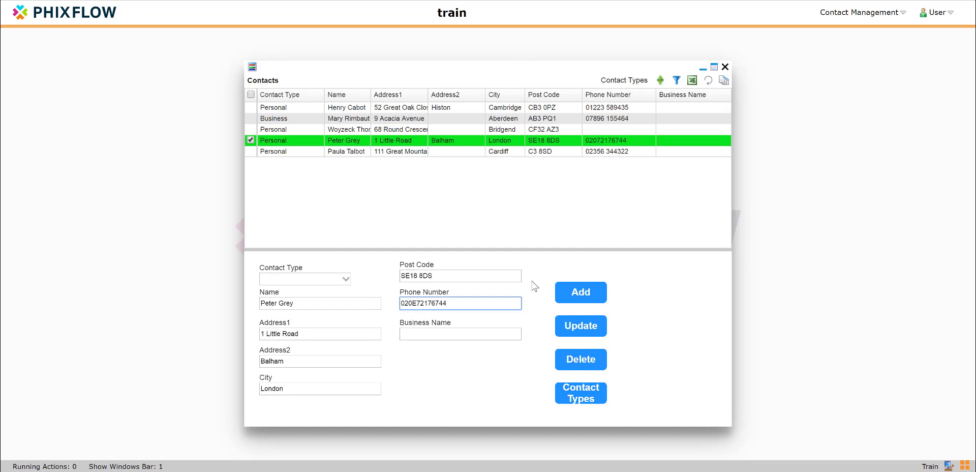
pyautogui.click(575, 329)
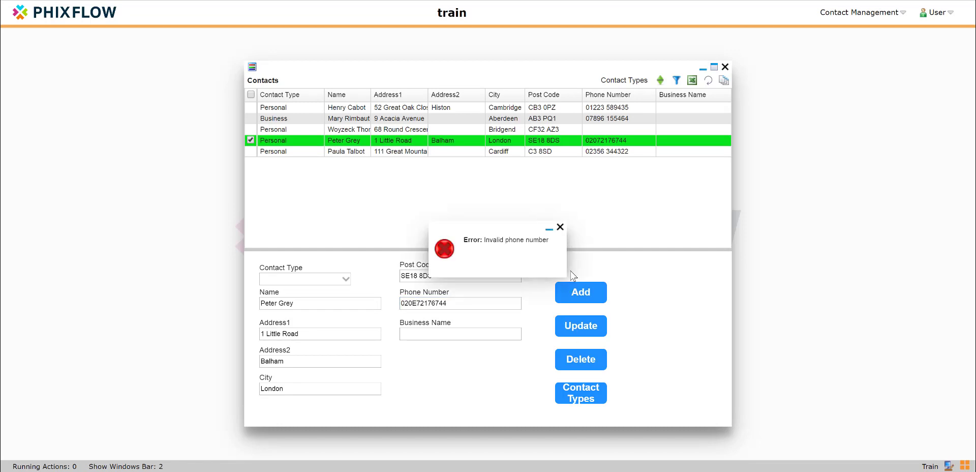
pyautogui.click(560, 227)
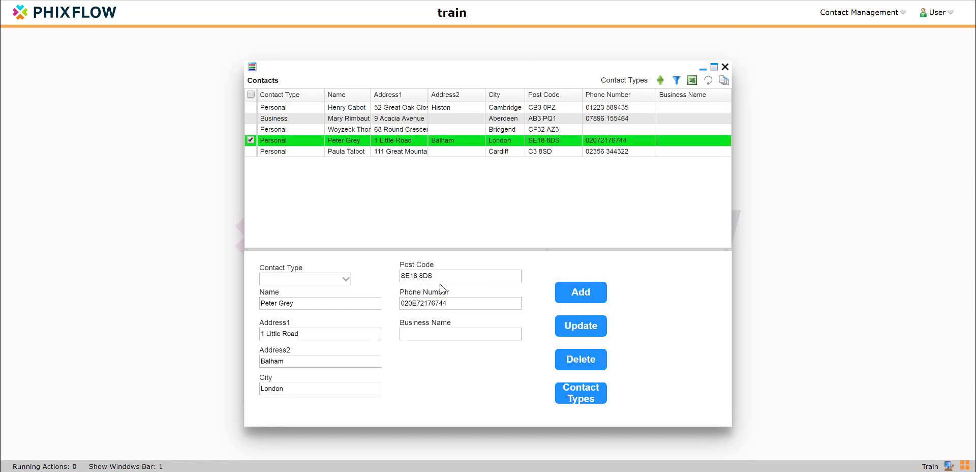
# - Remove the letter E from the phone number, change its third digit to 3, and update the selected contact
pyautogui.click(412, 303)
pyautogui.press('BackSpace')
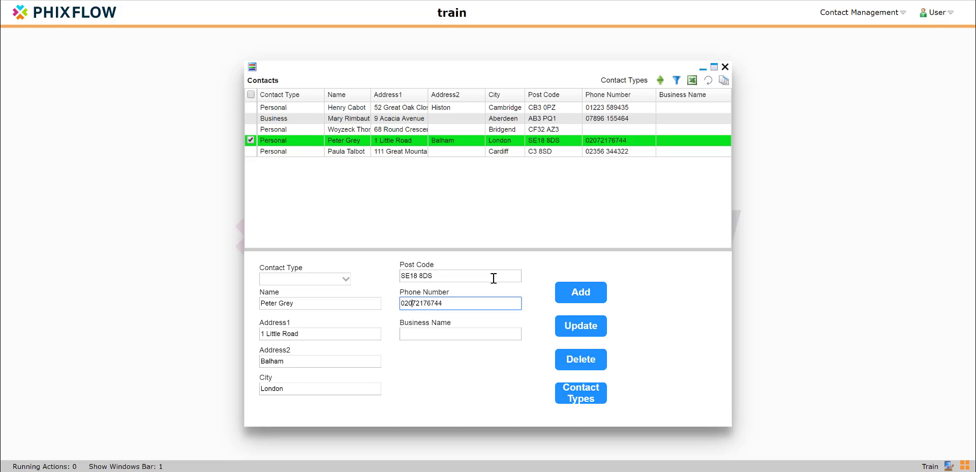
pyautogui.click(585, 332)
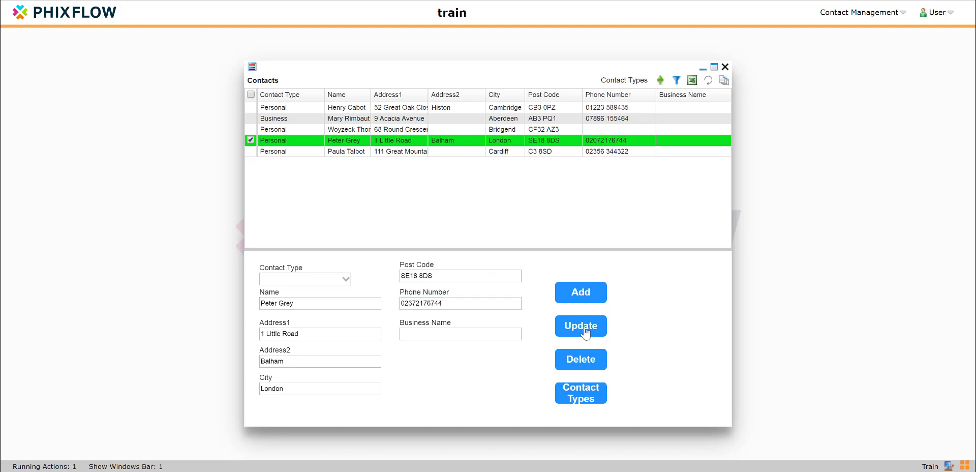